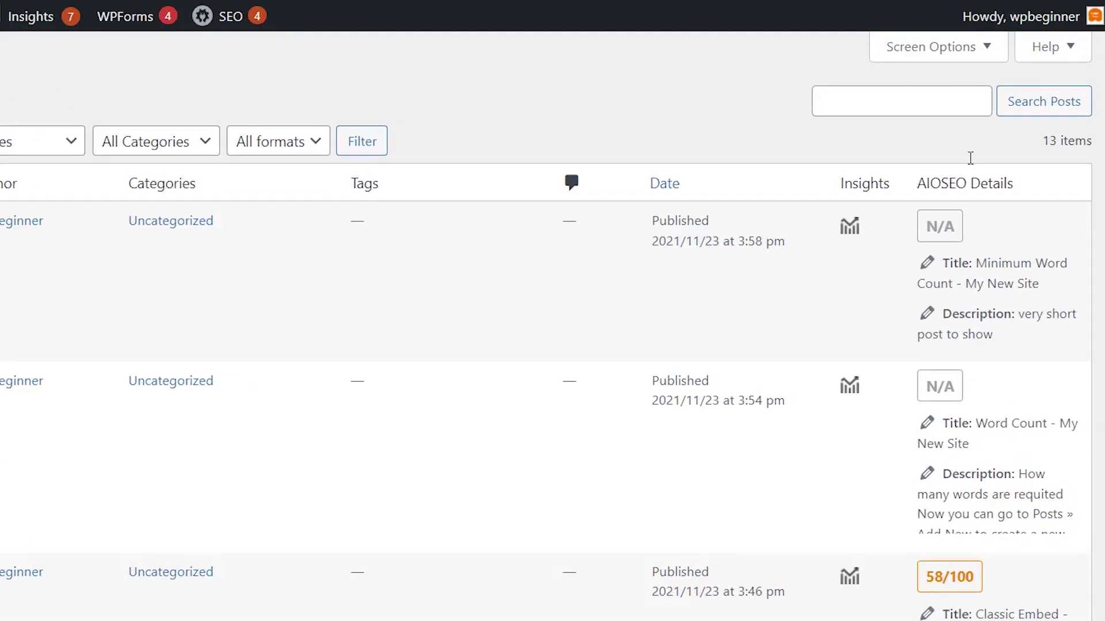
Show the All Posts column toggles via Screen Options
{"action": "left_click", "coordinate": [957, 58]}
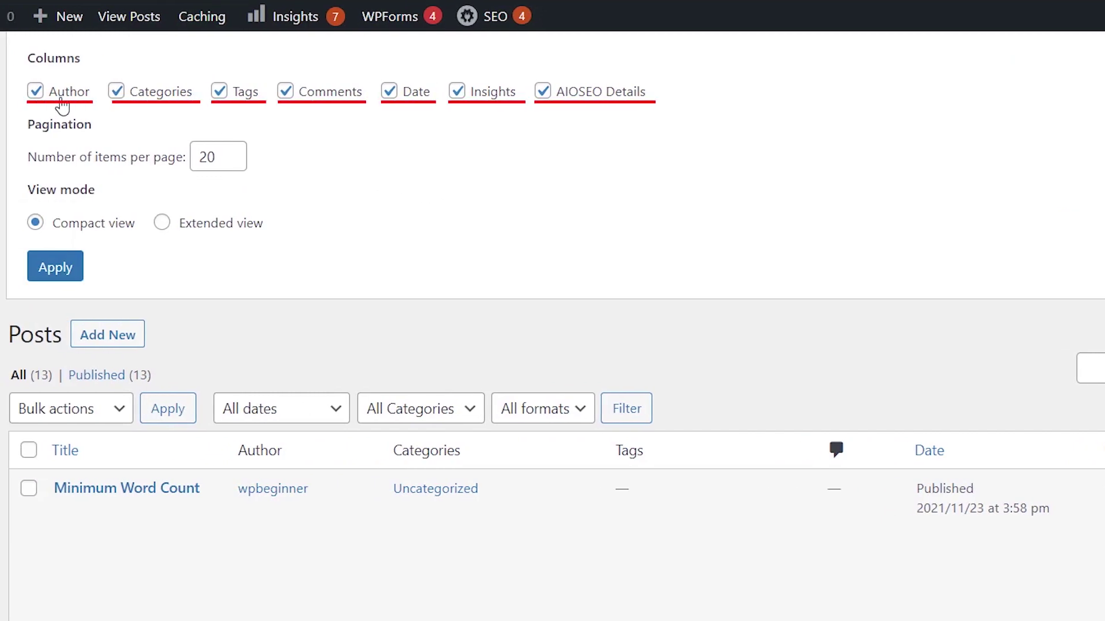
Toggle Tags off and back on, apply the settings, and collapse Screen Options
{"action": "left_click", "coordinate": [222, 103]}
{"action": "left_click", "coordinate": [224, 104]}
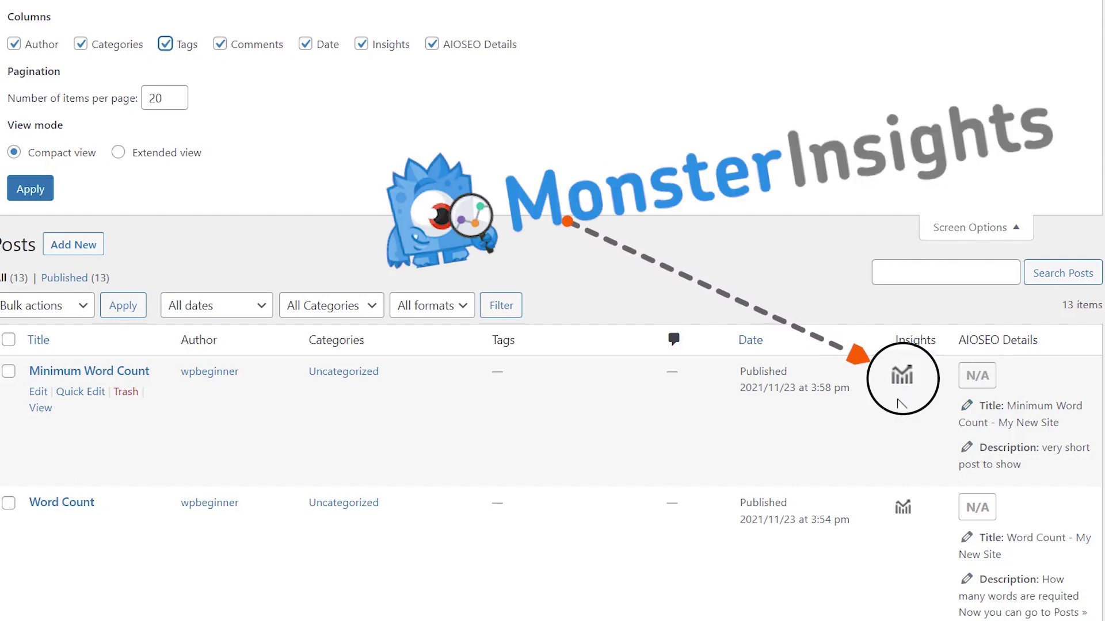
{"action": "left_click", "coordinate": [30, 188]}
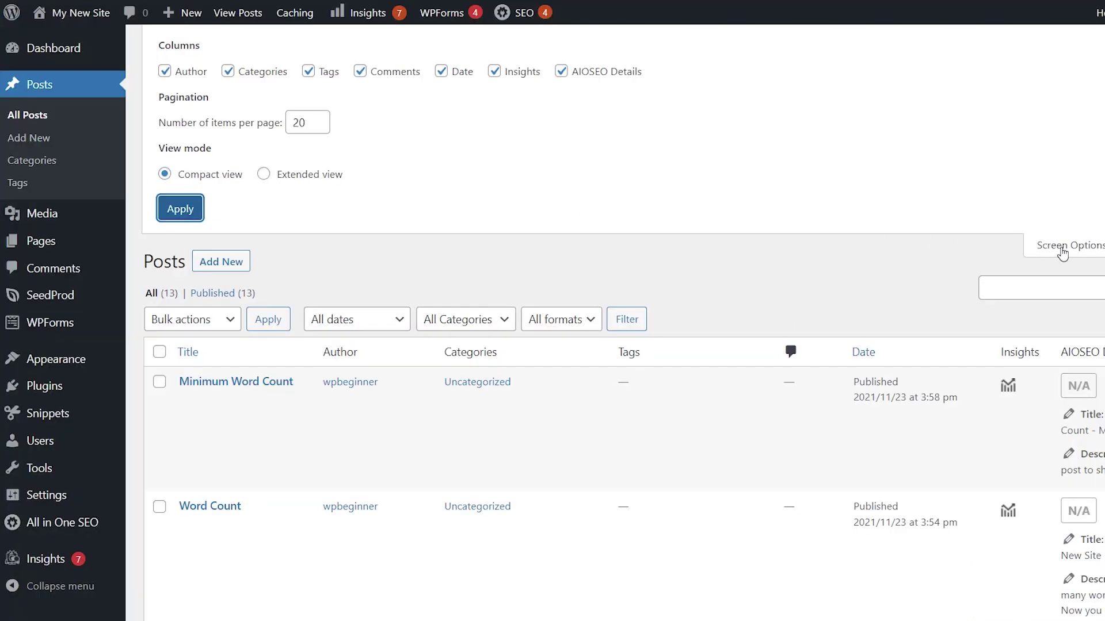
{"action": "left_click", "coordinate": [1061, 253]}
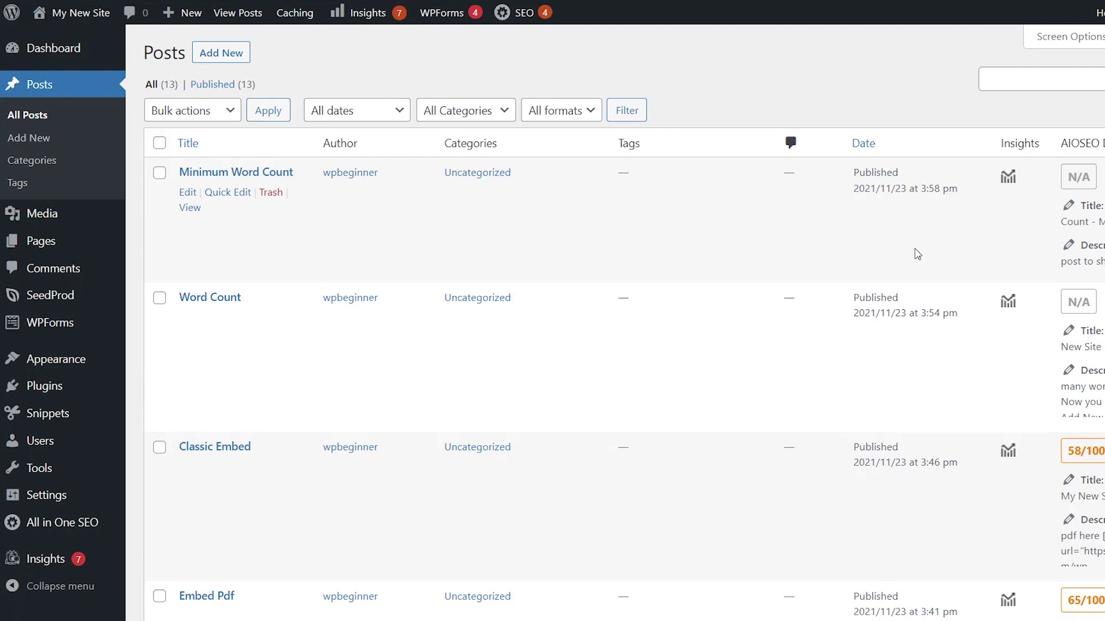
Search Add New Plugins for 'admin columns' and install Admin Columns
{"action": "mouse_move", "coordinate": [62, 394]}
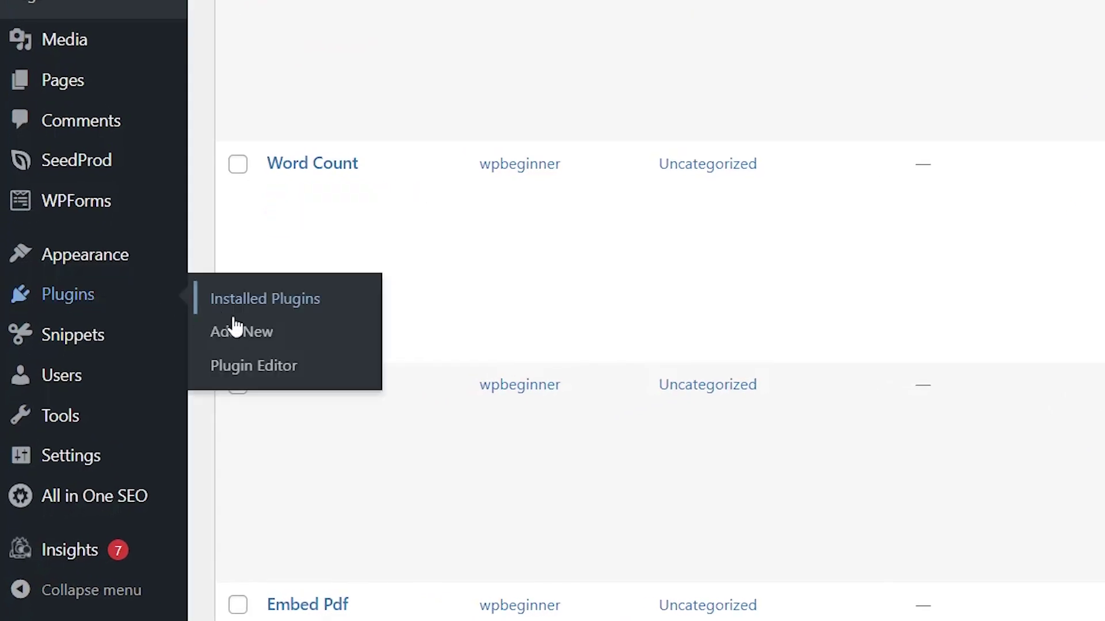
{"action": "left_click", "coordinate": [237, 330]}
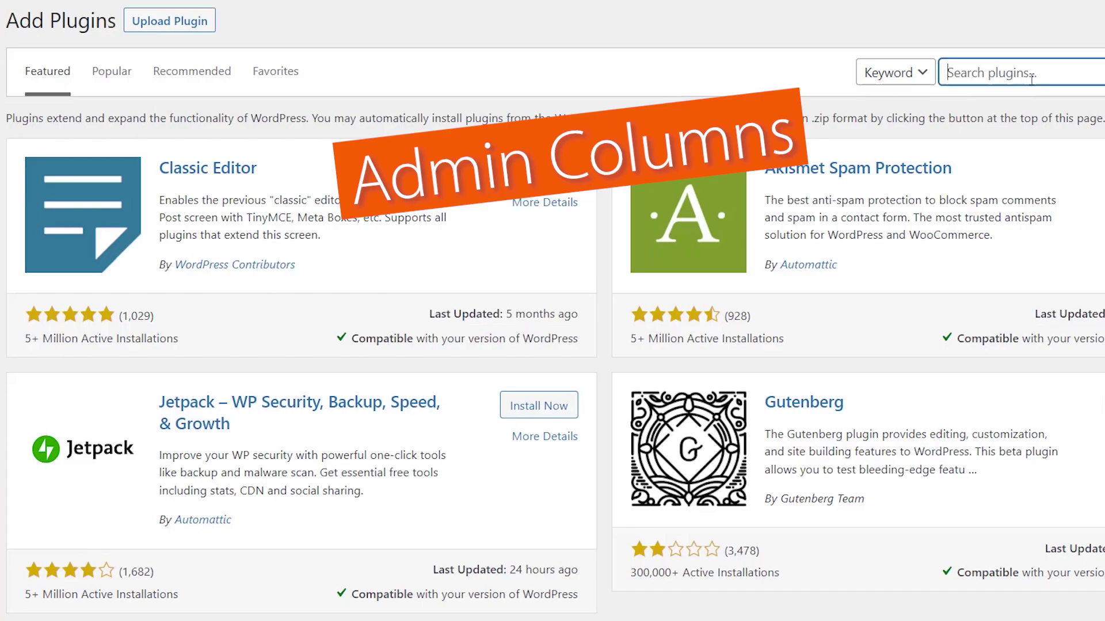
{"action": "type", "text": "admin columns"}
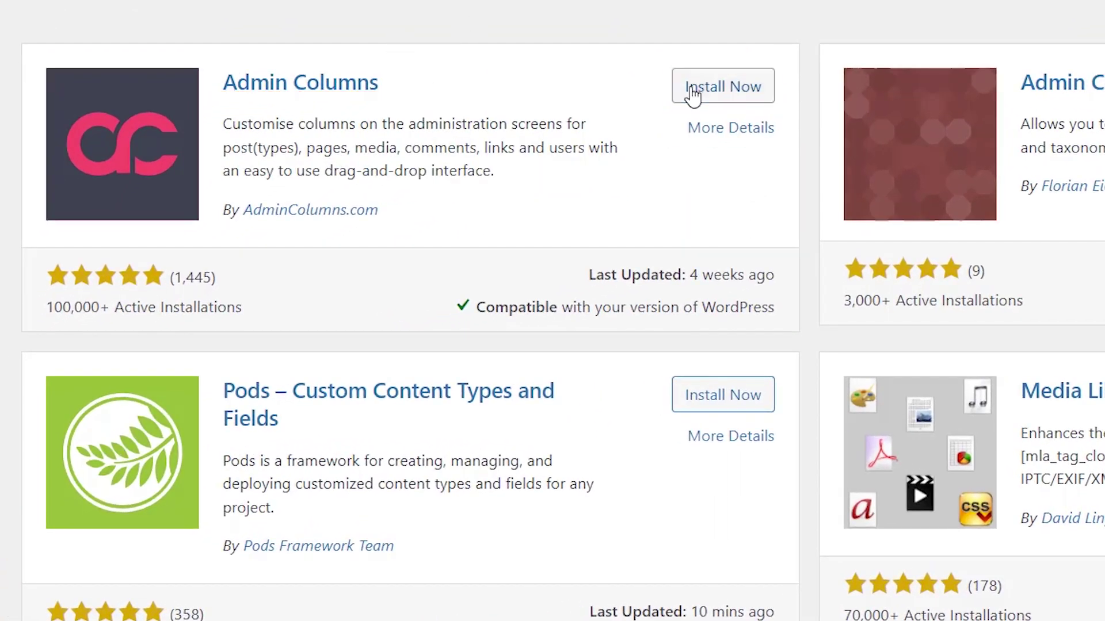
{"action": "left_click", "coordinate": [551, 165]}
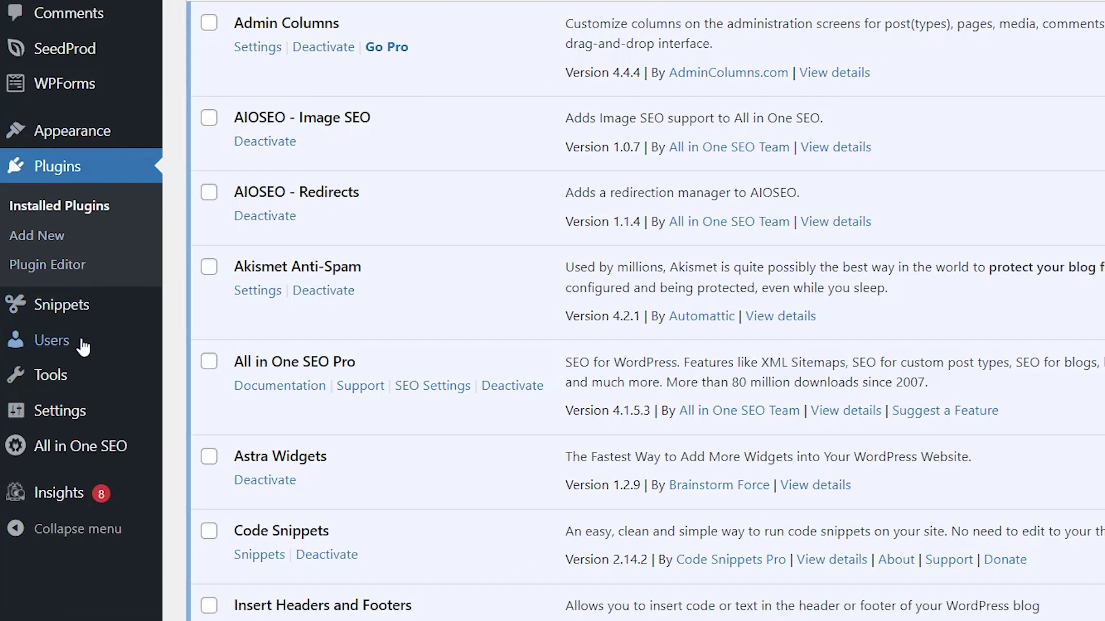
Go to Settings > Admin Columns to see the Posts column list
{"action": "mouse_move", "coordinate": [59, 414]}
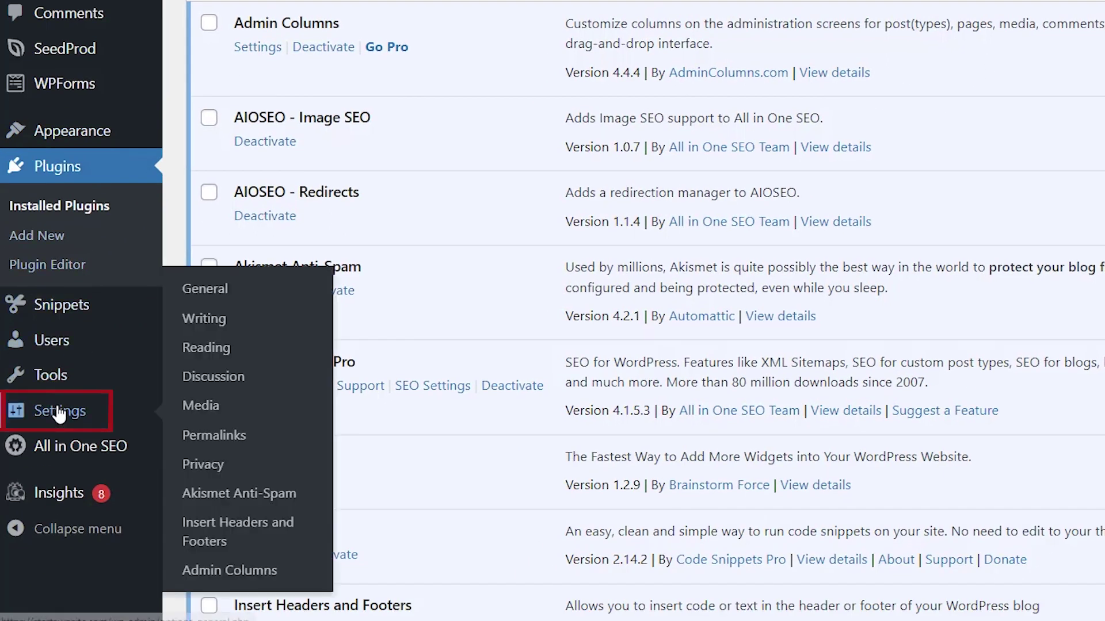
{"action": "left_click", "coordinate": [237, 571]}
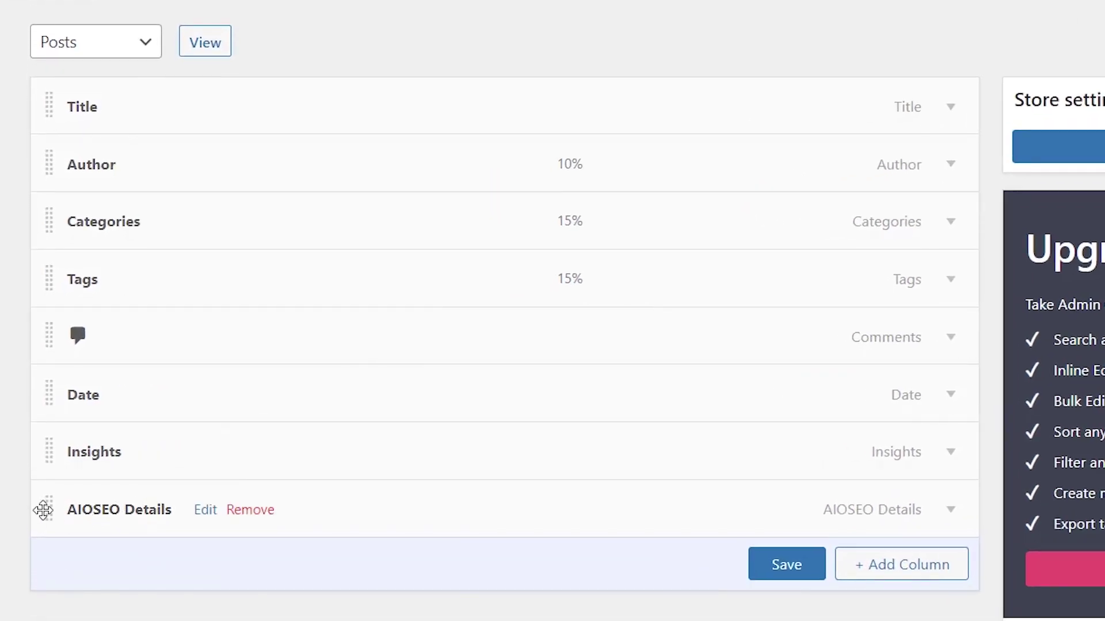
Move AIOSEO Details to the top and back to last, then set the Title width to 30%
{"action": "left_click_drag", "start_coordinate": [43, 510], "coordinate": [46, 89]}
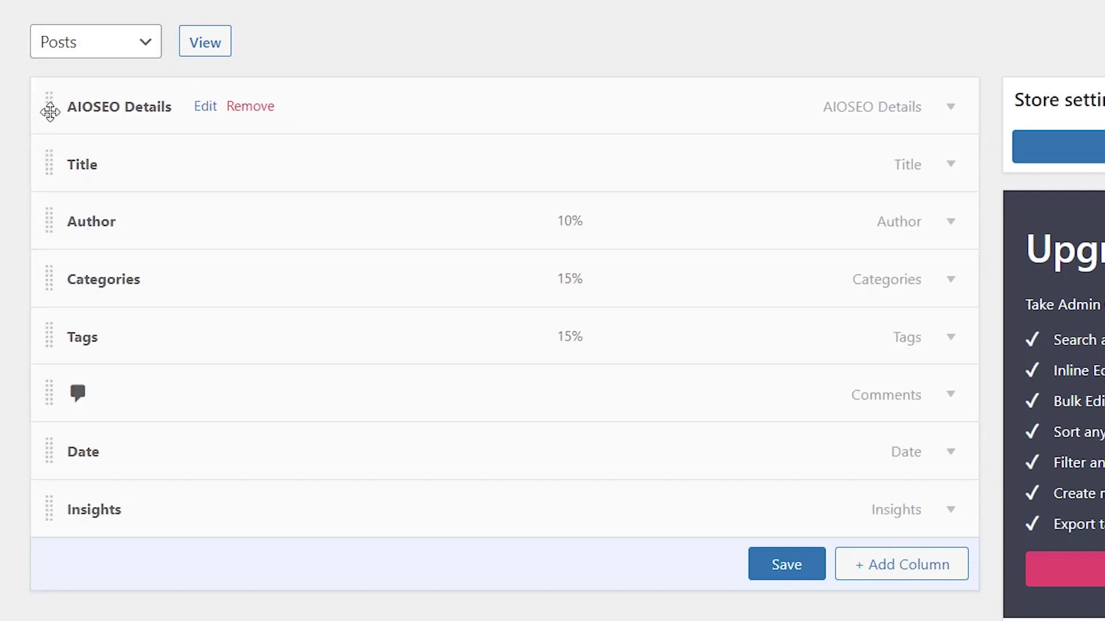
{"action": "left_click_drag", "start_coordinate": [50, 112], "coordinate": [46, 510]}
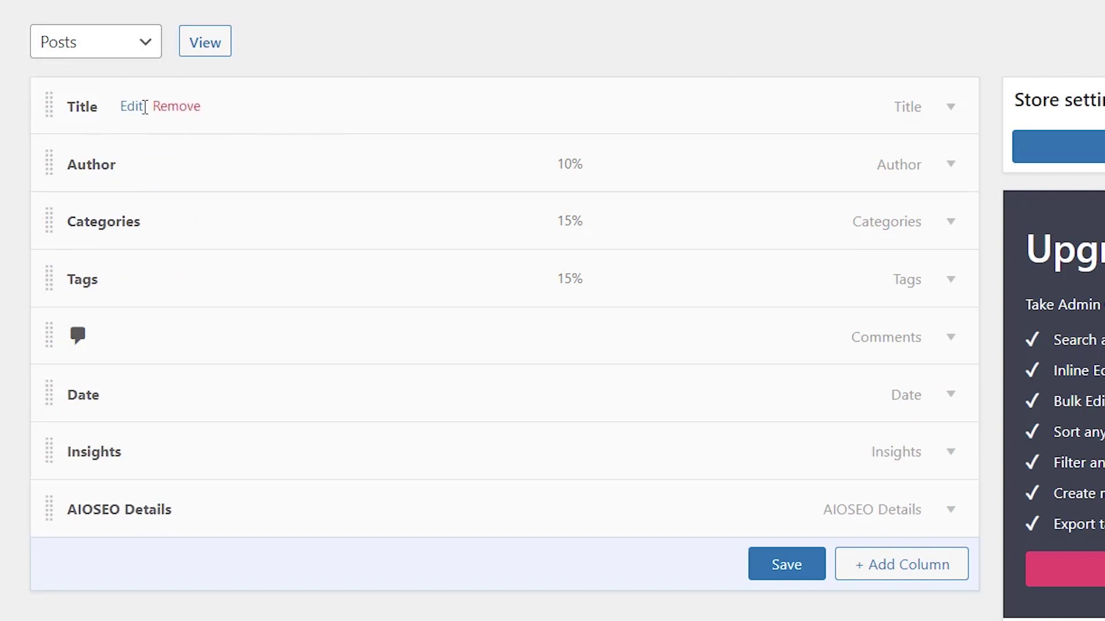
{"action": "left_click", "coordinate": [137, 107]}
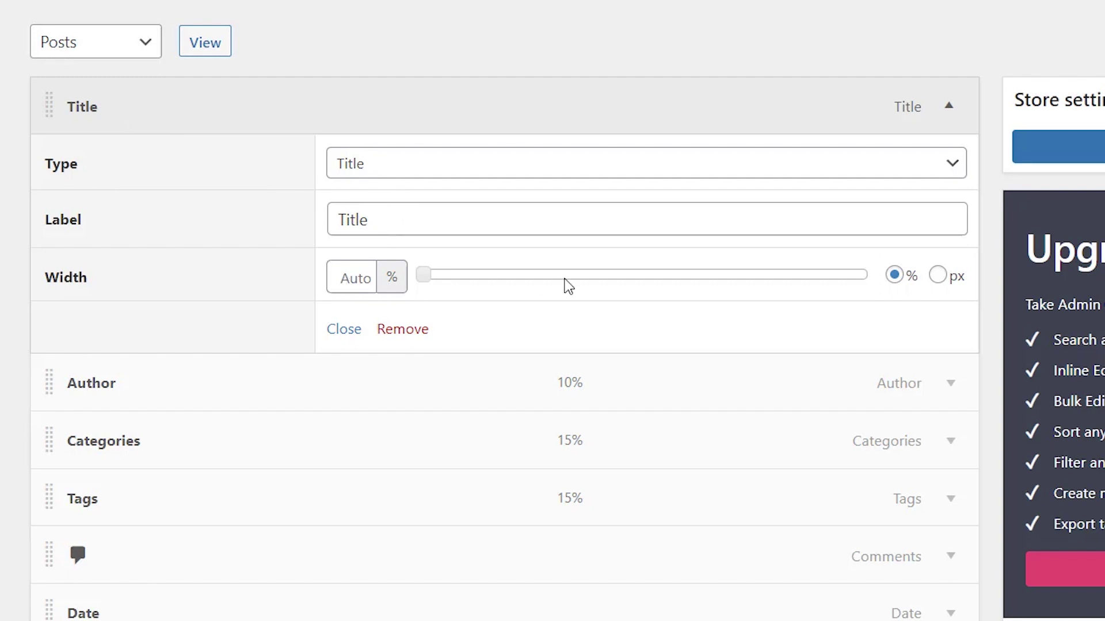
{"action": "left_click_drag", "start_coordinate": [424, 275], "coordinate": [555, 275]}
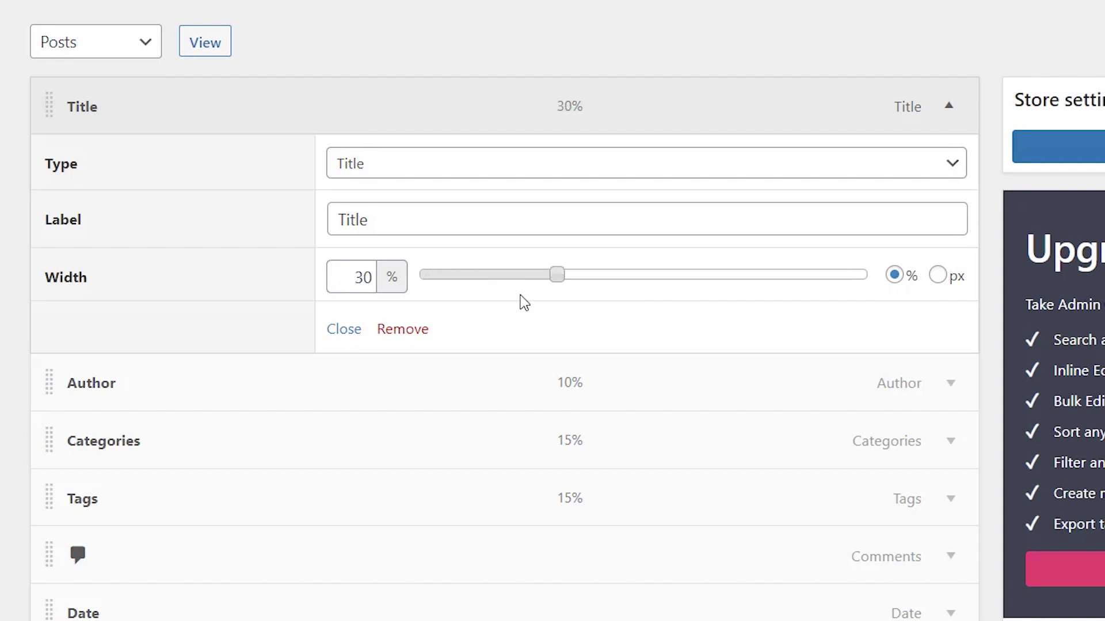
{"action": "left_click", "coordinate": [331, 331]}
{"action": "scroll", "coordinate": [710, 424], "scroll_direction": "down", "scroll_amount": 2}
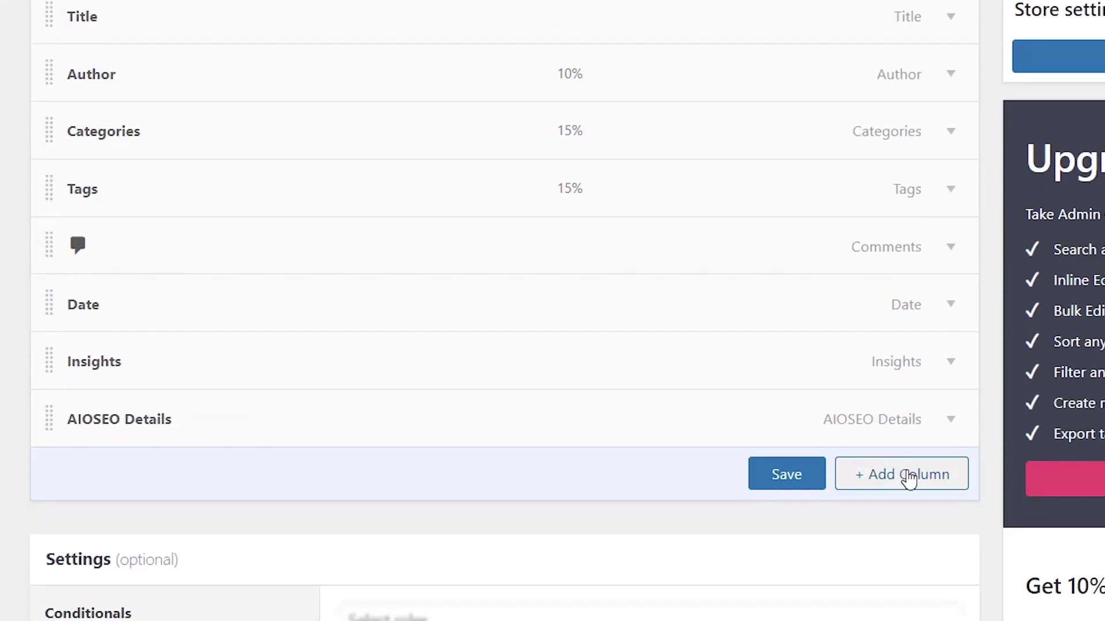
Add a Featured Image column using Thumbnail (150 x 150) size and save the settings
{"action": "left_click", "coordinate": [906, 469]}
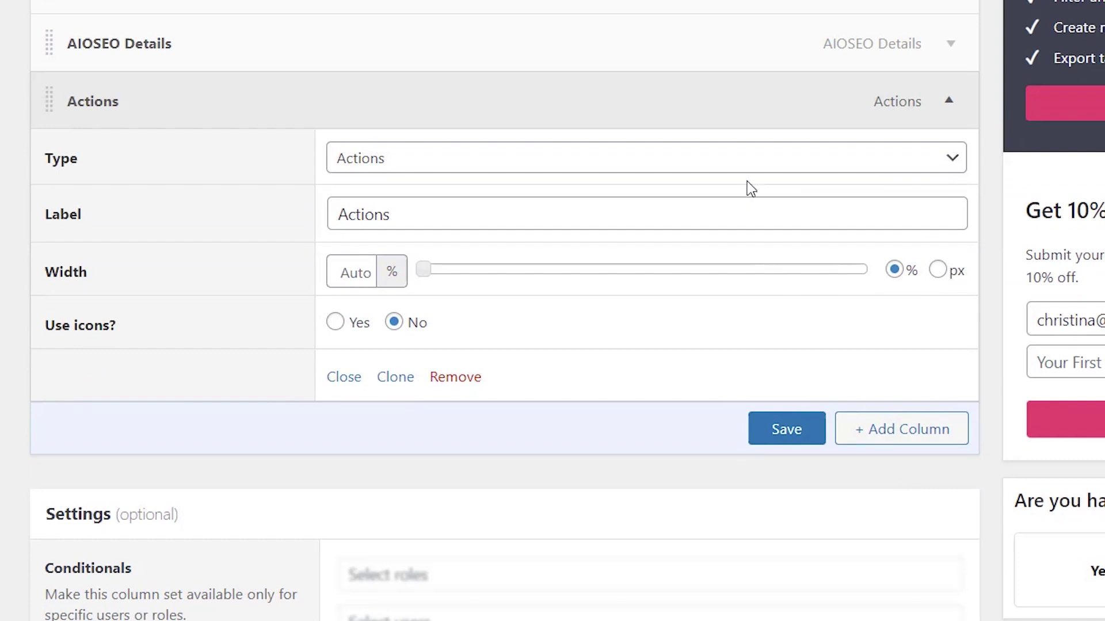
{"action": "left_click", "coordinate": [752, 157]}
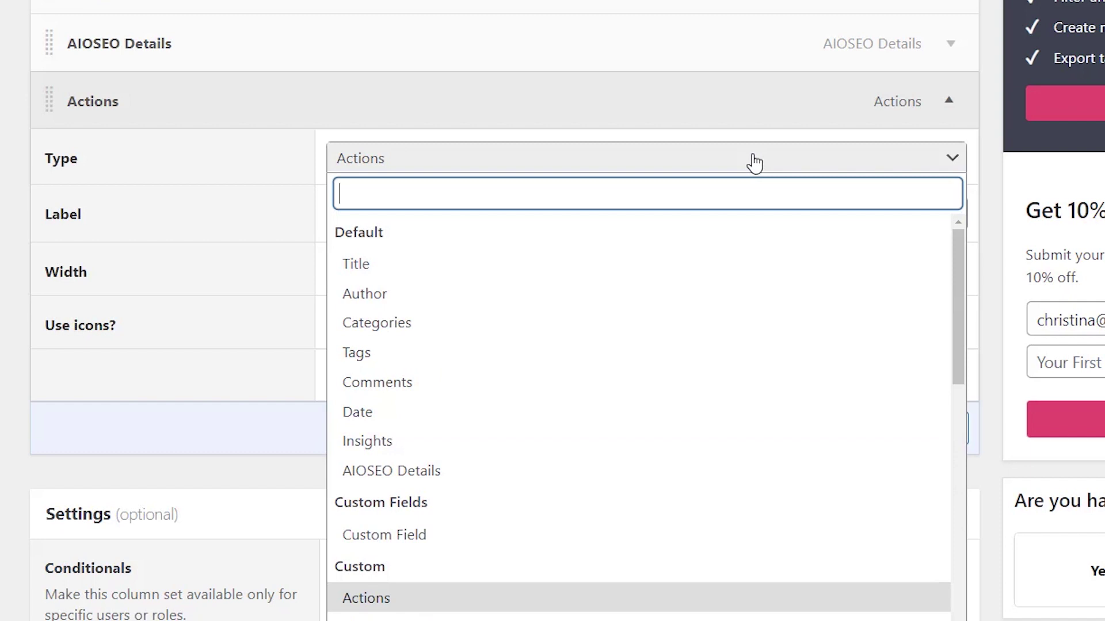
{"action": "type", "text": "ima"}
{"action": "left_click", "coordinate": [543, 264]}
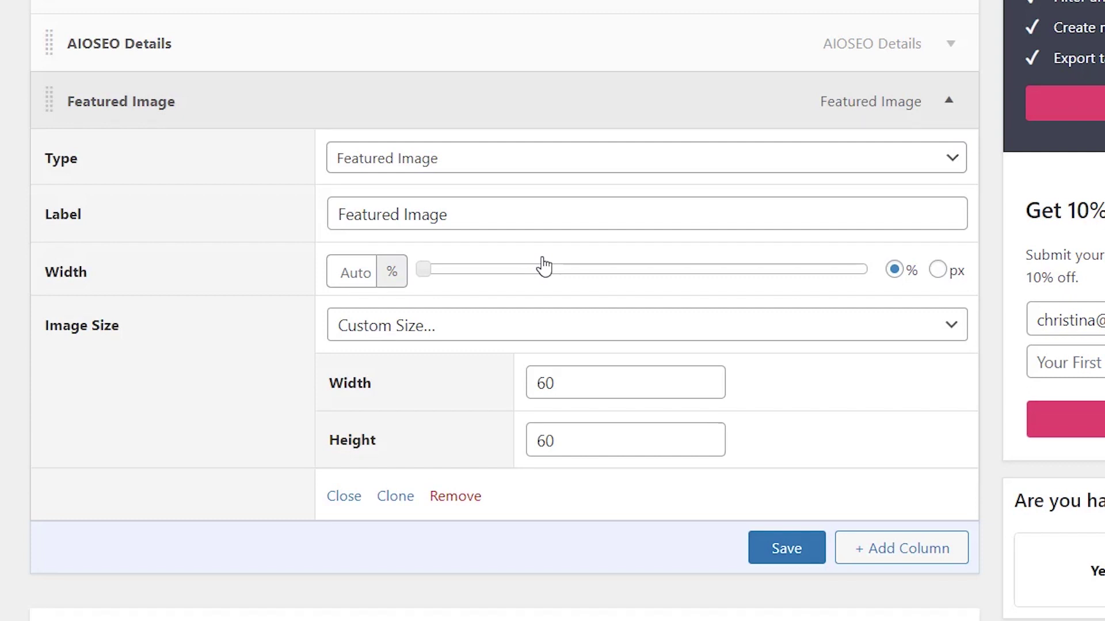
{"action": "left_click", "coordinate": [441, 327]}
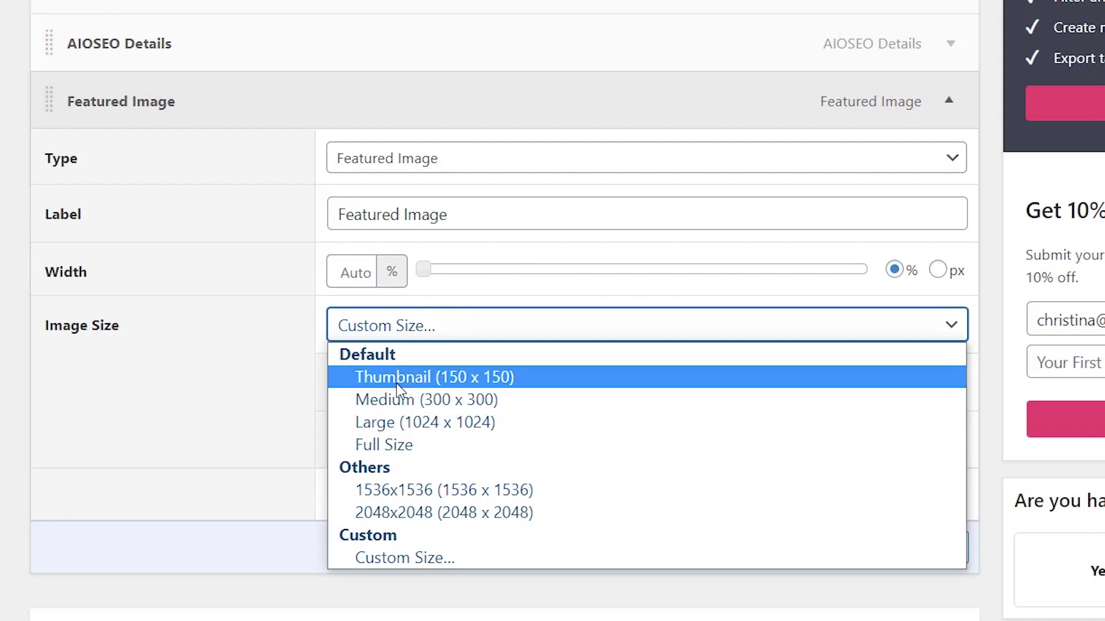
{"action": "left_click", "coordinate": [367, 381]}
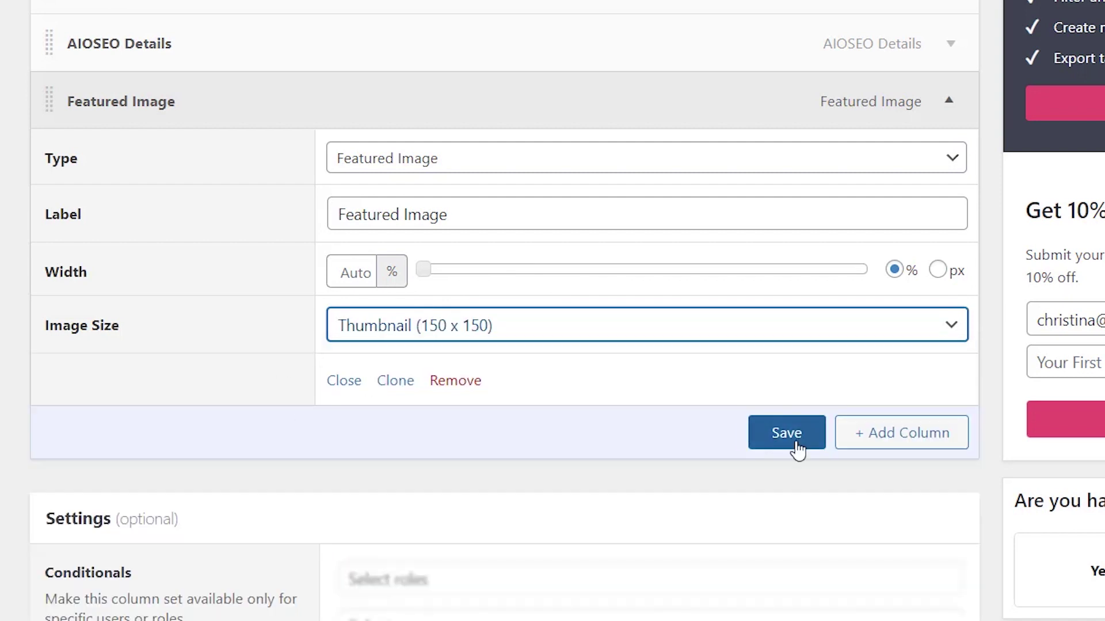
{"action": "left_click", "coordinate": [791, 444]}
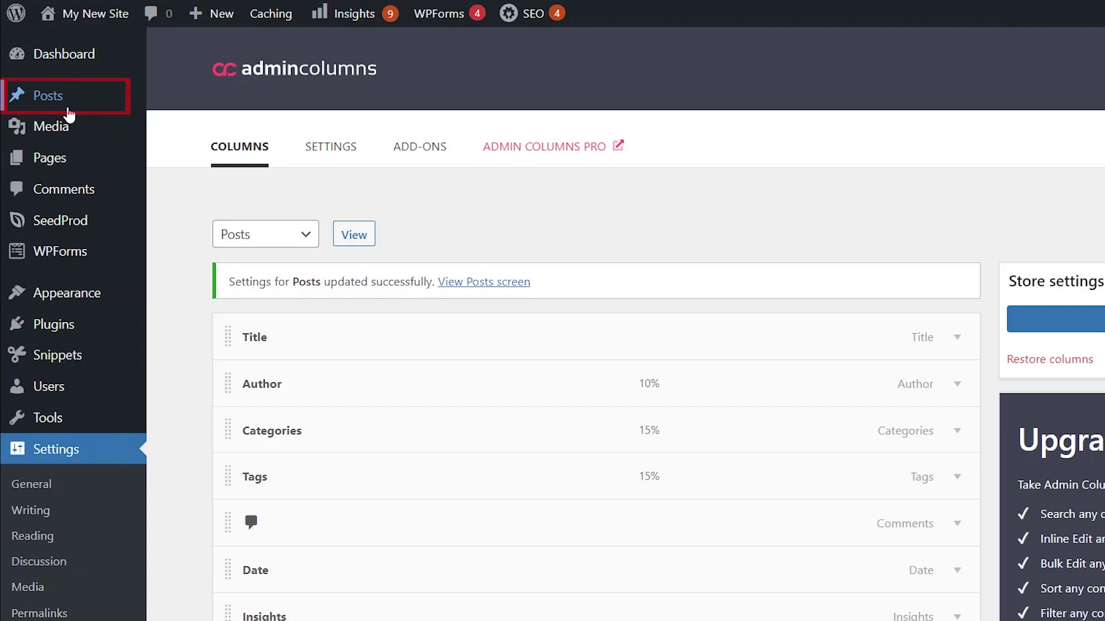
Scroll through All Posts to check Featured Image thumbnails, such as for Hello world!
{"action": "mouse_move", "coordinate": [48, 95]}
{"action": "mouse_move", "coordinate": [486, 382]}
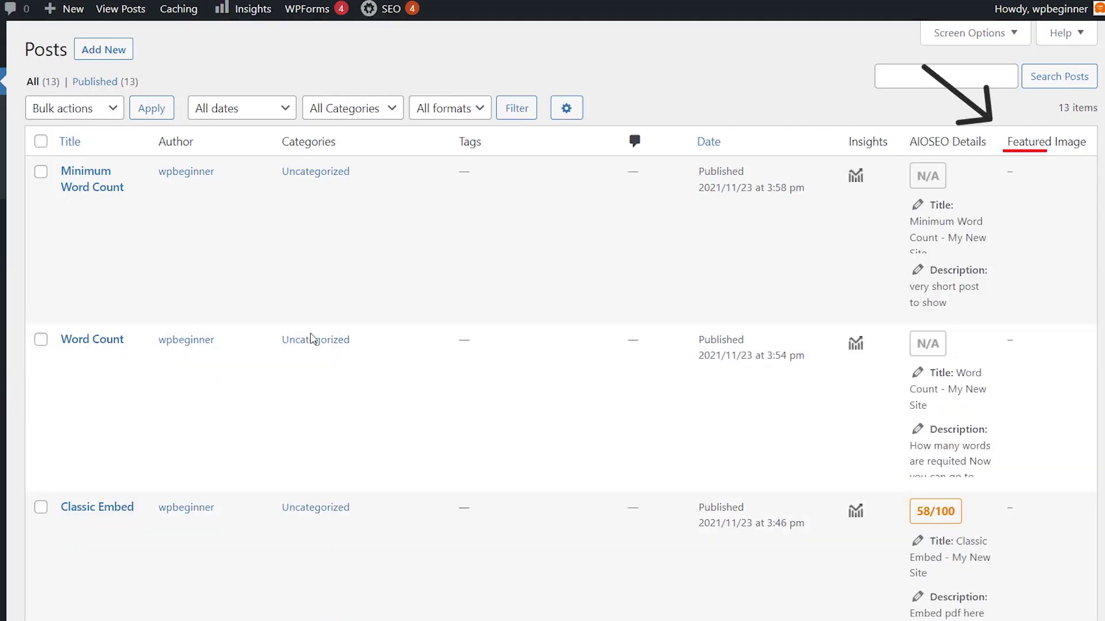
{"action": "scroll", "coordinate": [1034, 400], "scroll_direction": "down", "scroll_amount": 20}
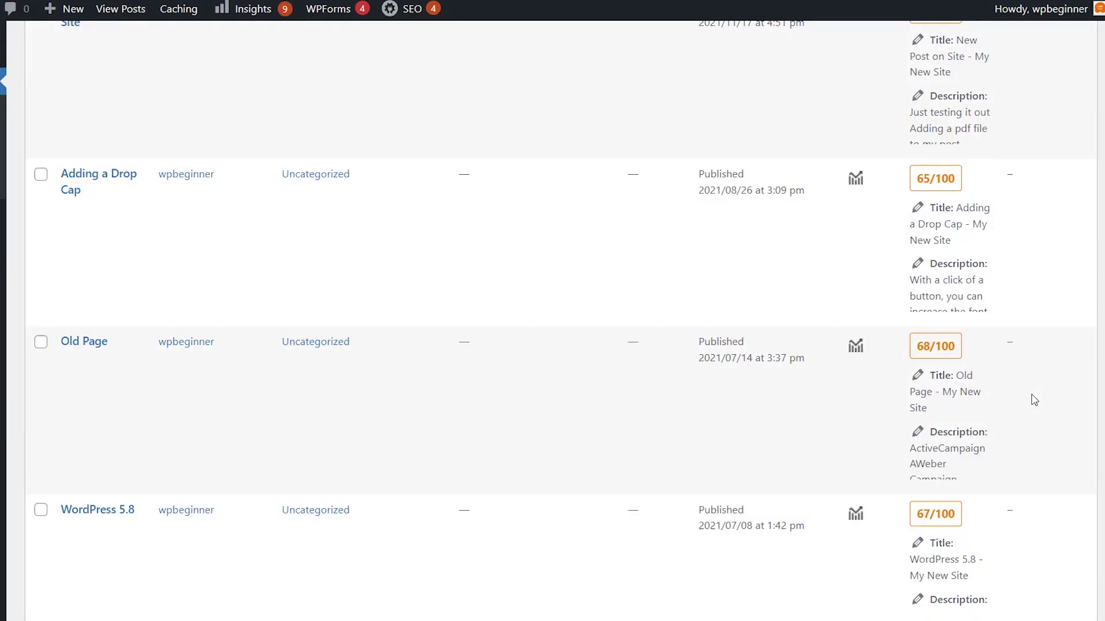
{"action": "scroll", "coordinate": [1034, 400], "scroll_direction": "down", "scroll_amount": 10}
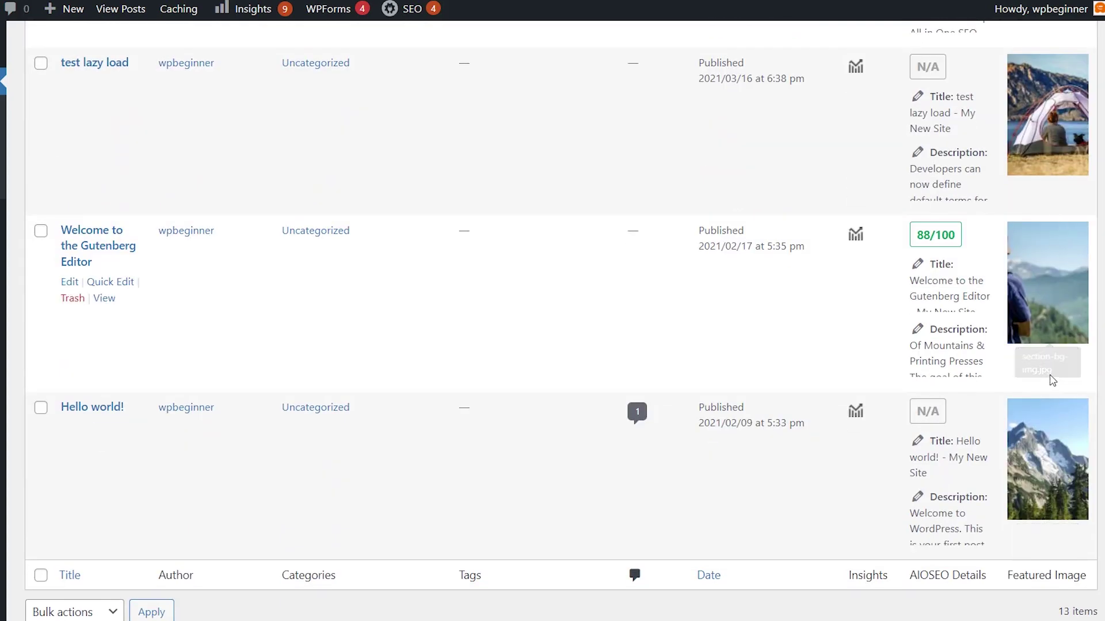
{"action": "scroll", "coordinate": [1049, 395], "scroll_direction": "up", "scroll_amount": 5}
{"action": "scroll", "coordinate": [1048, 396], "scroll_direction": "up", "scroll_amount": 18}
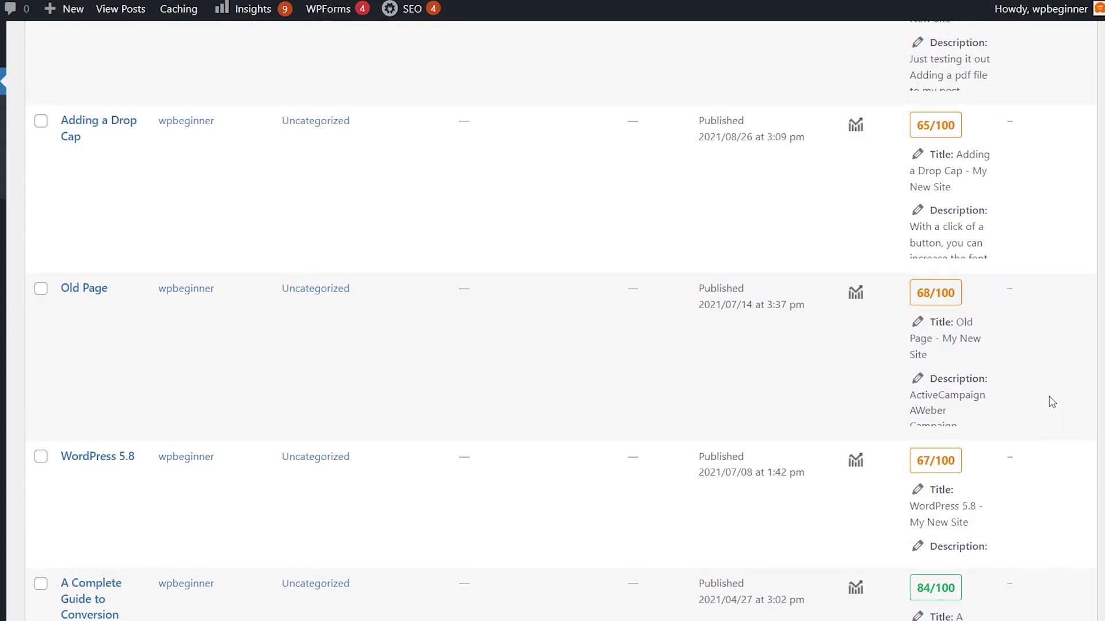
{"action": "scroll", "coordinate": [978, 358], "scroll_direction": "up", "scroll_amount": 8}
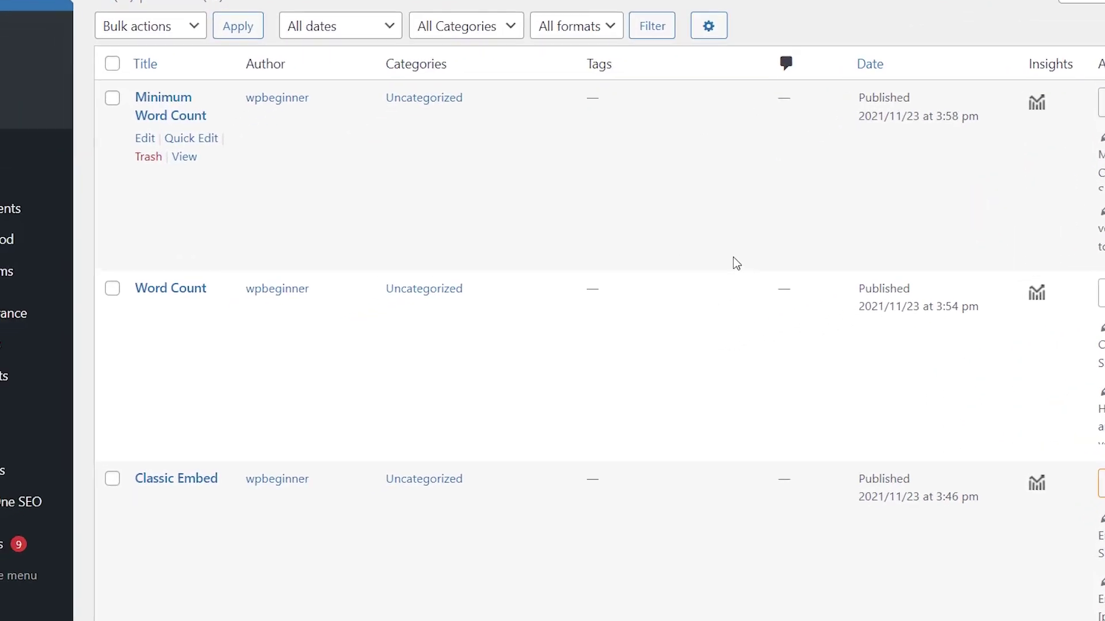
Add a Word Count column after Featured Image in Admin Columns and update the settings
{"action": "mouse_move", "coordinate": [41, 477]}
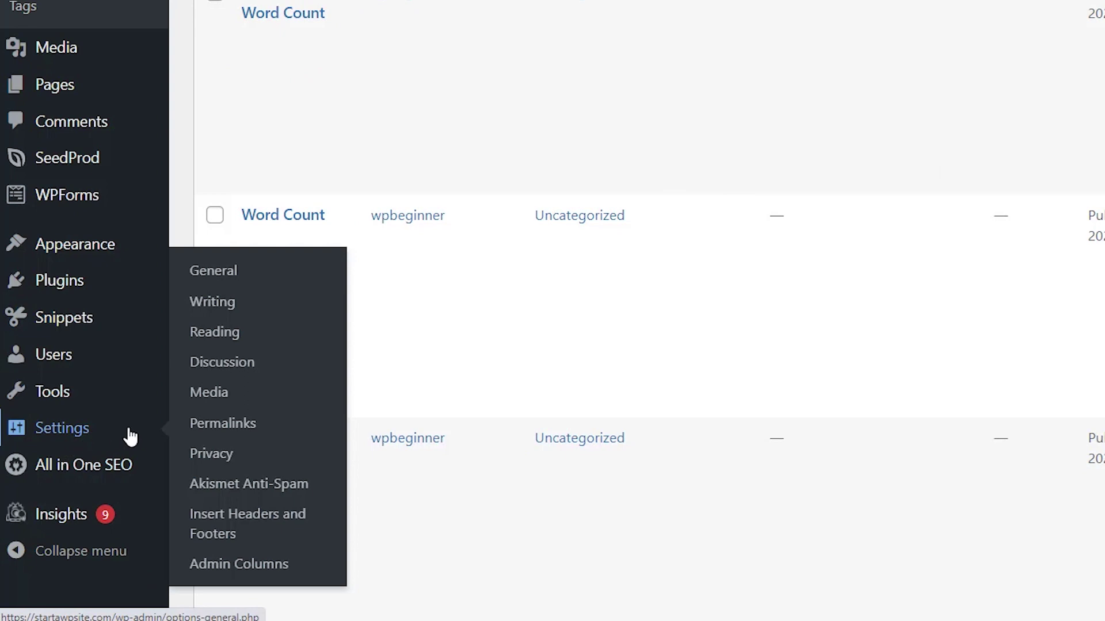
{"action": "left_click", "coordinate": [254, 564]}
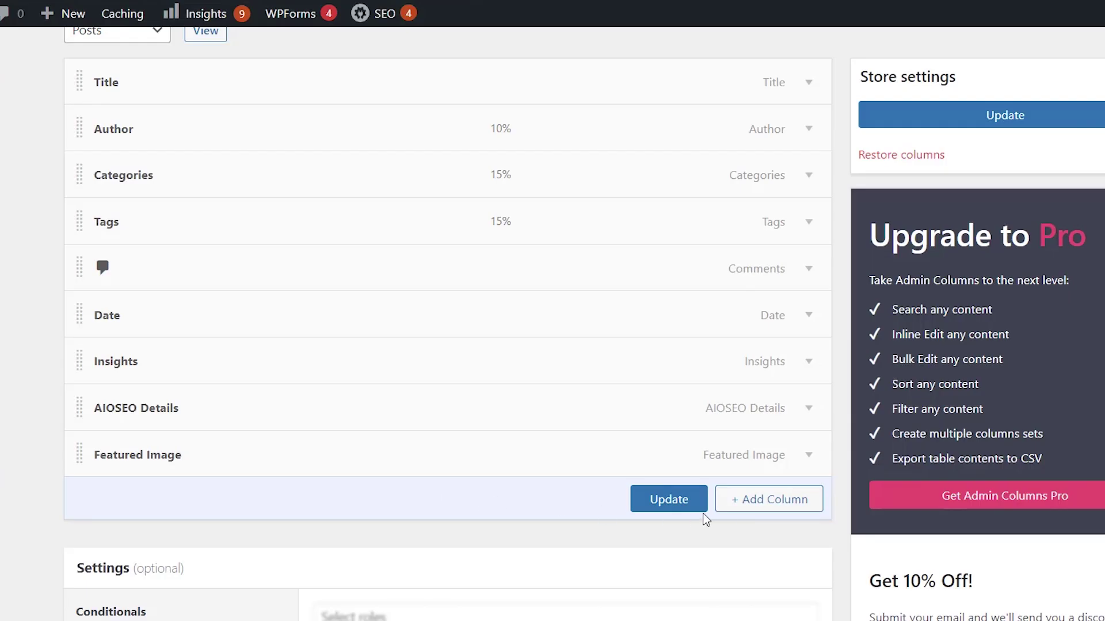
{"action": "left_click", "coordinate": [771, 499]}
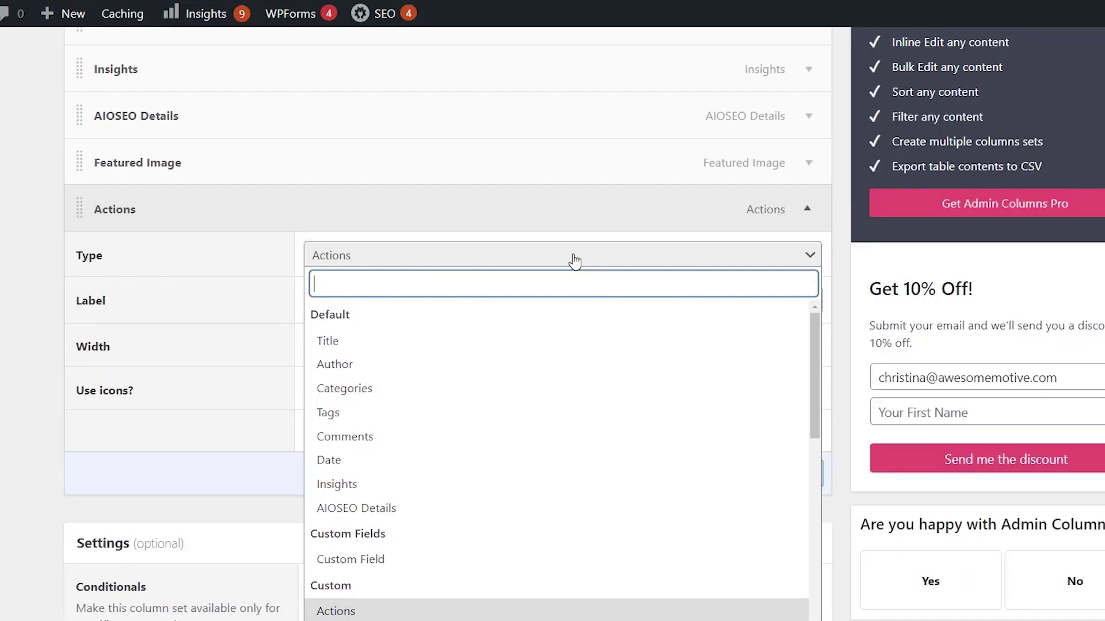
{"action": "type", "text": "word"}
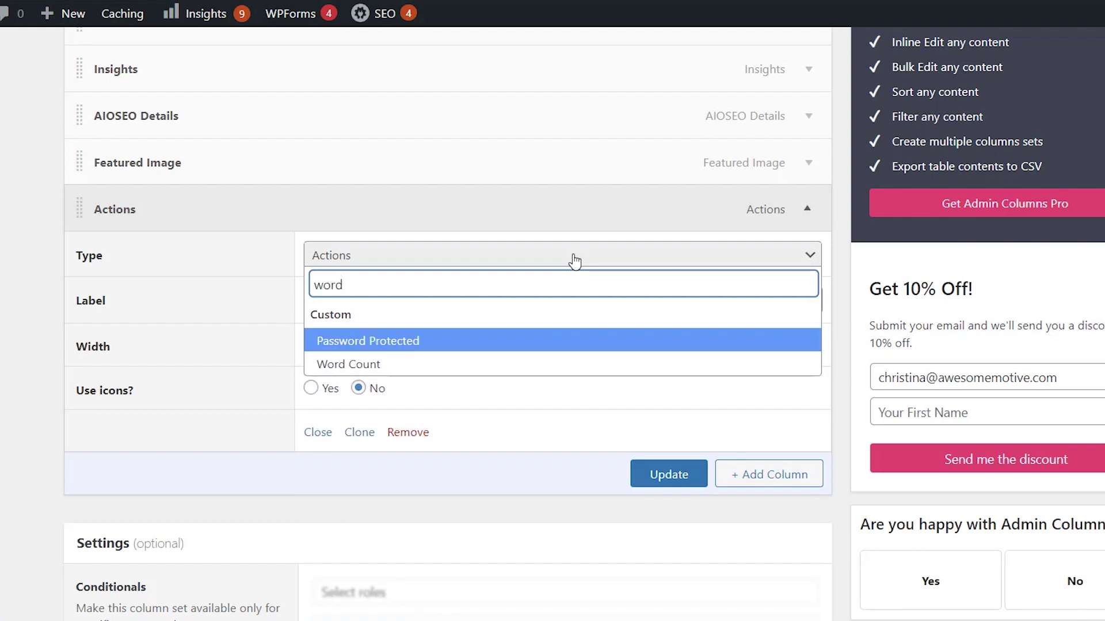
{"action": "left_click", "coordinate": [540, 363]}
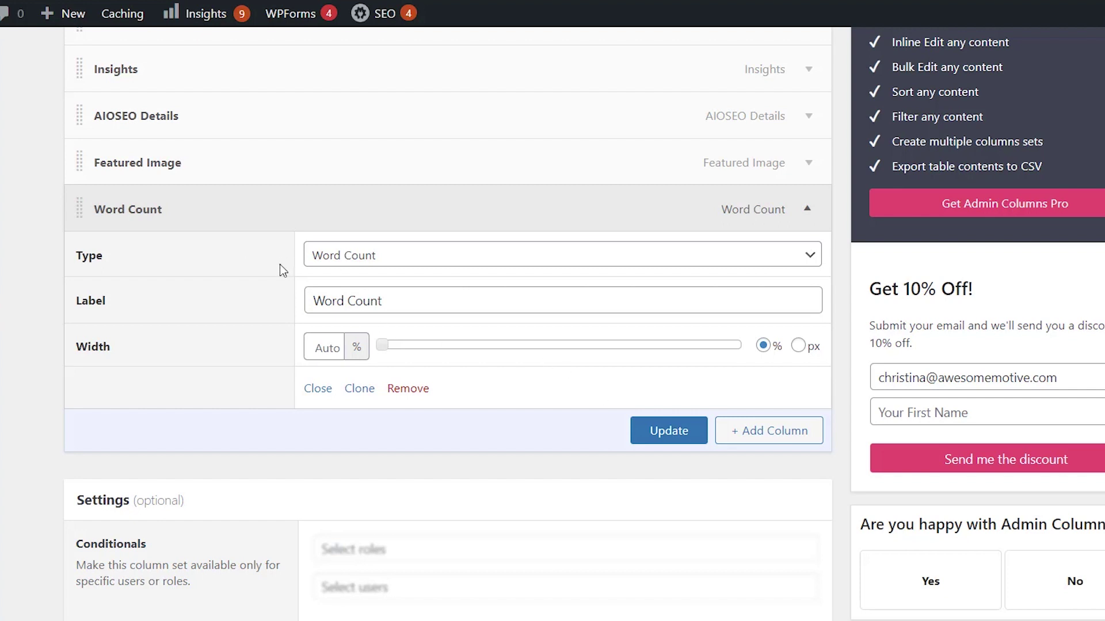
{"action": "left_click", "coordinate": [671, 439]}
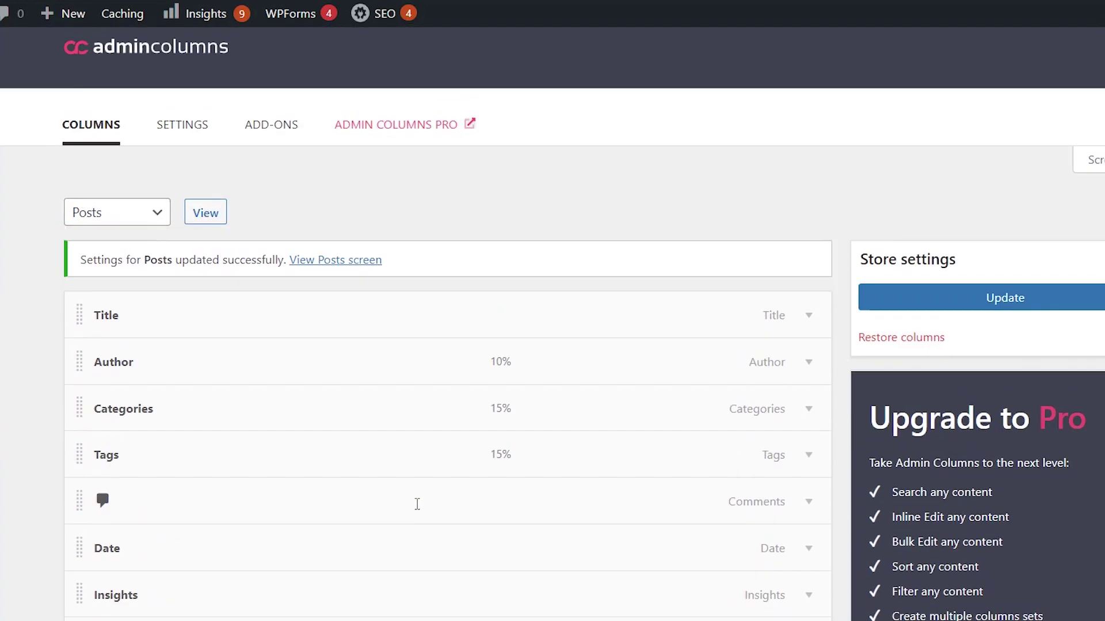
Go to All Posts and scroll to view word counts such as 5, 904 and 6
{"action": "mouse_move", "coordinate": [62, 102]}
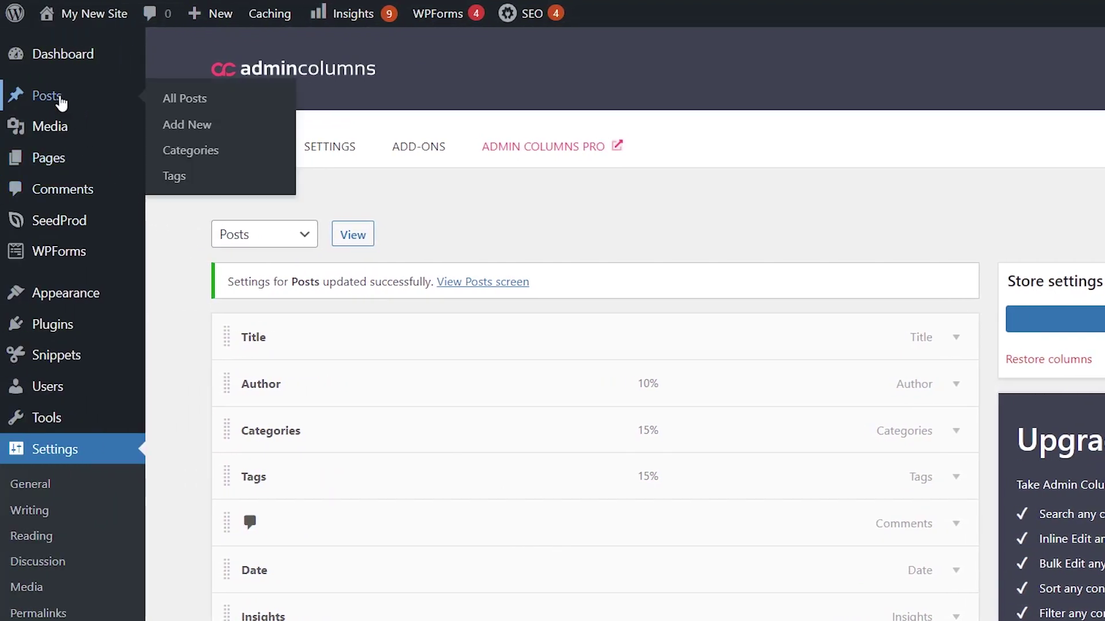
{"action": "left_click", "coordinate": [171, 110]}
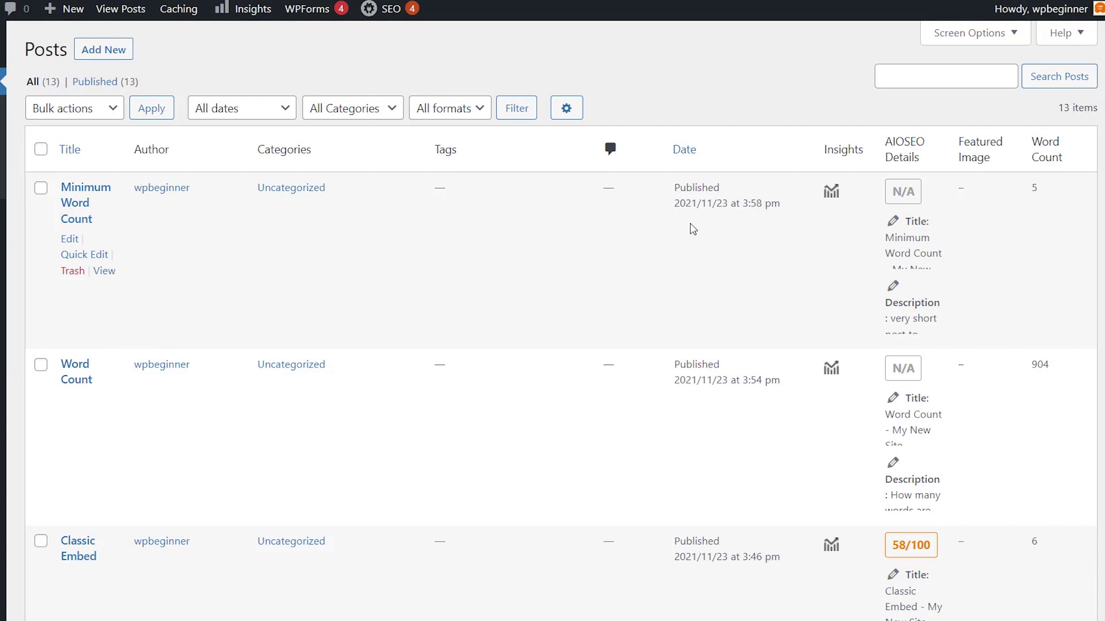
{"action": "scroll", "coordinate": [1060, 441], "scroll_direction": "down", "scroll_amount": 1}
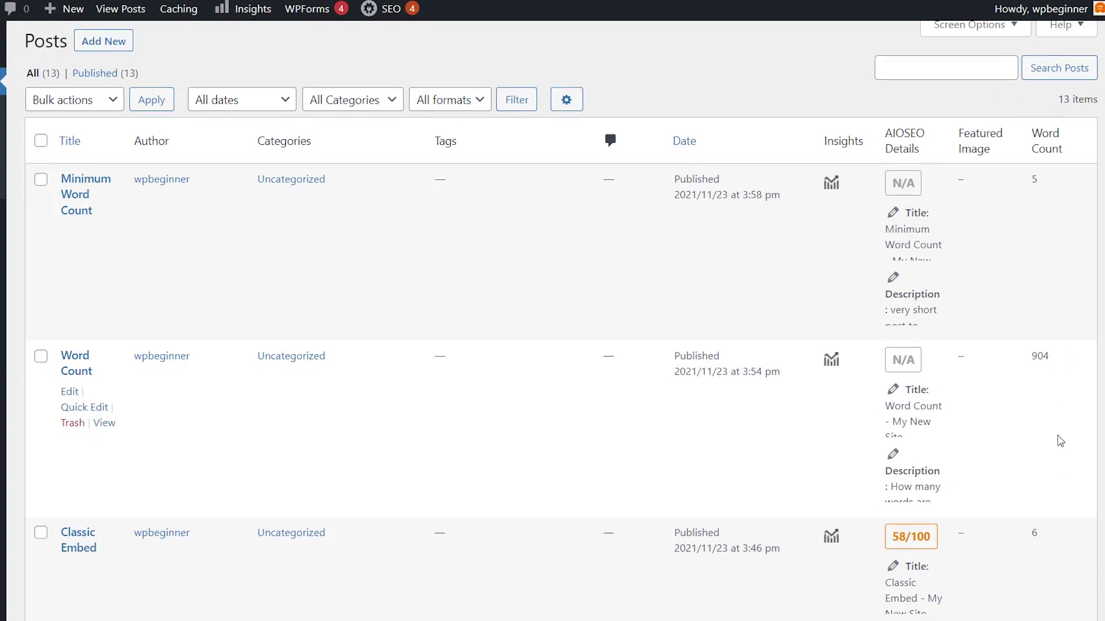
{"action": "scroll", "coordinate": [1060, 441], "scroll_direction": "down", "scroll_amount": 3}
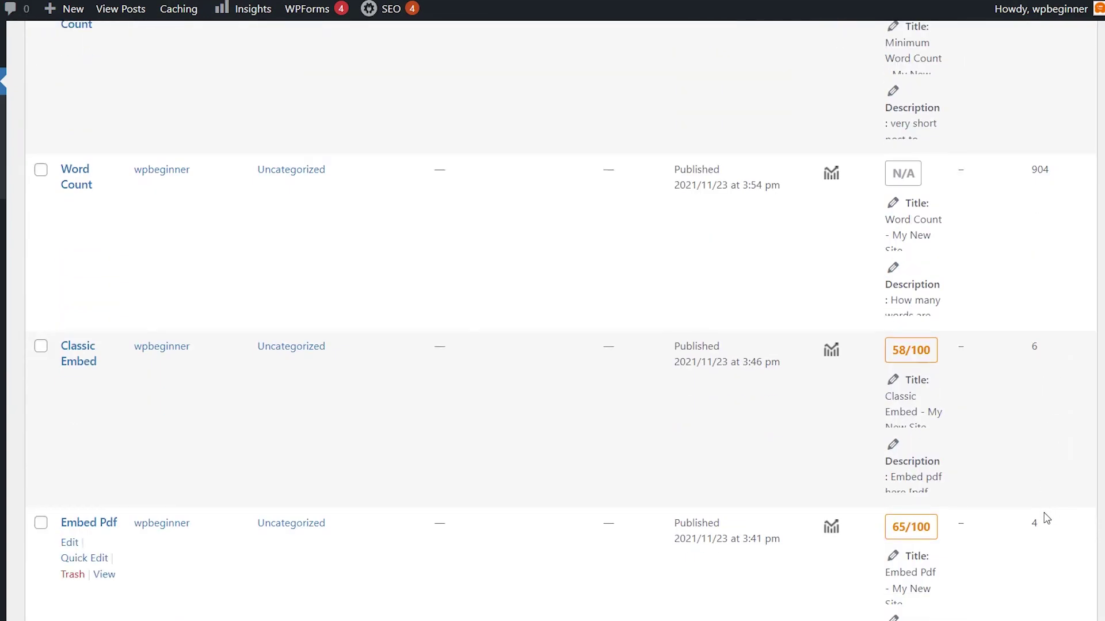
{"action": "scroll", "coordinate": [1046, 490], "scroll_direction": "up", "scroll_amount": 2}
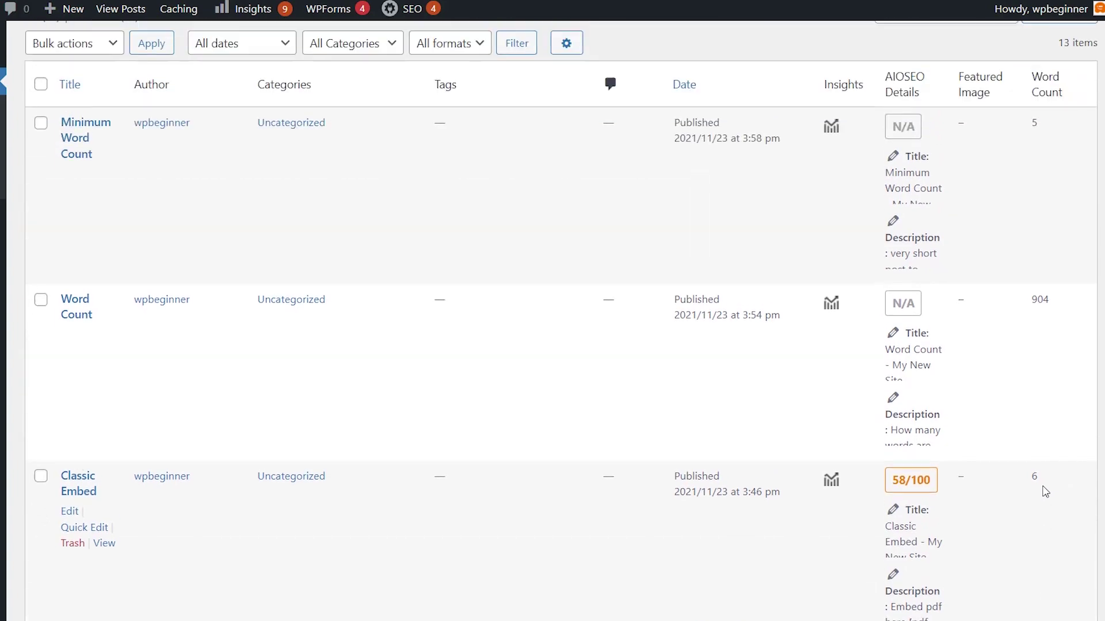